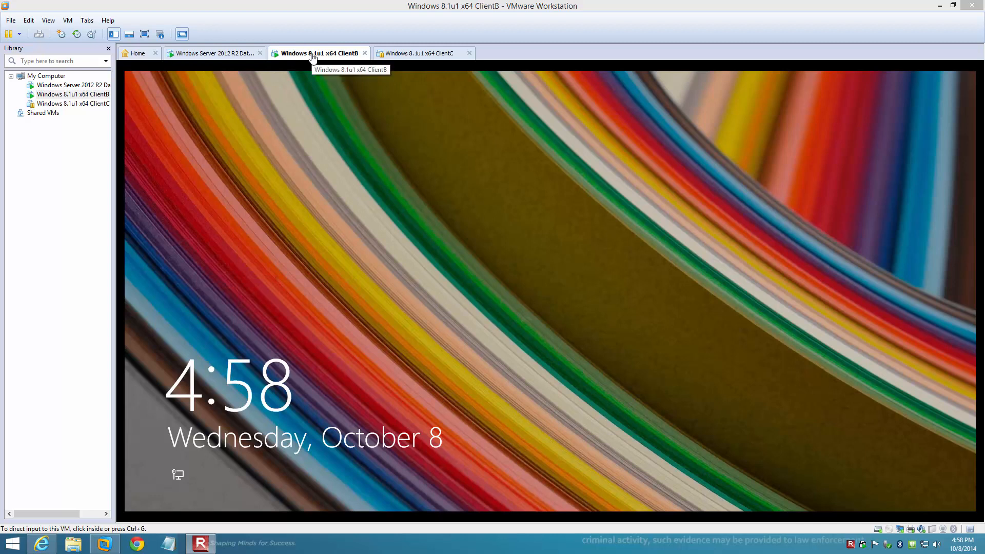
Sign in to ClientB as the domain administrator, re-entering the password after the first attempt fails
left_click(440, 291)
left_click(440, 291)
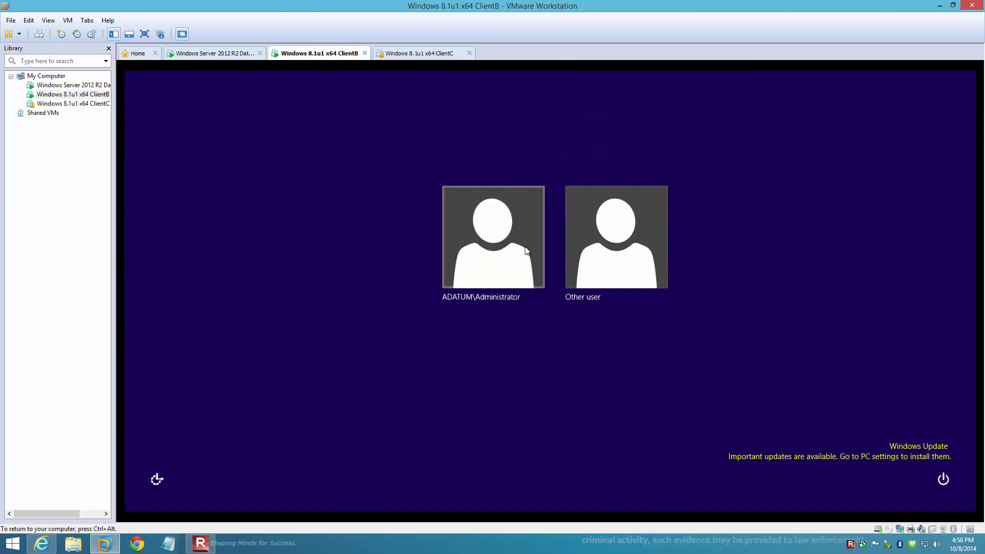
left_click(489, 252)
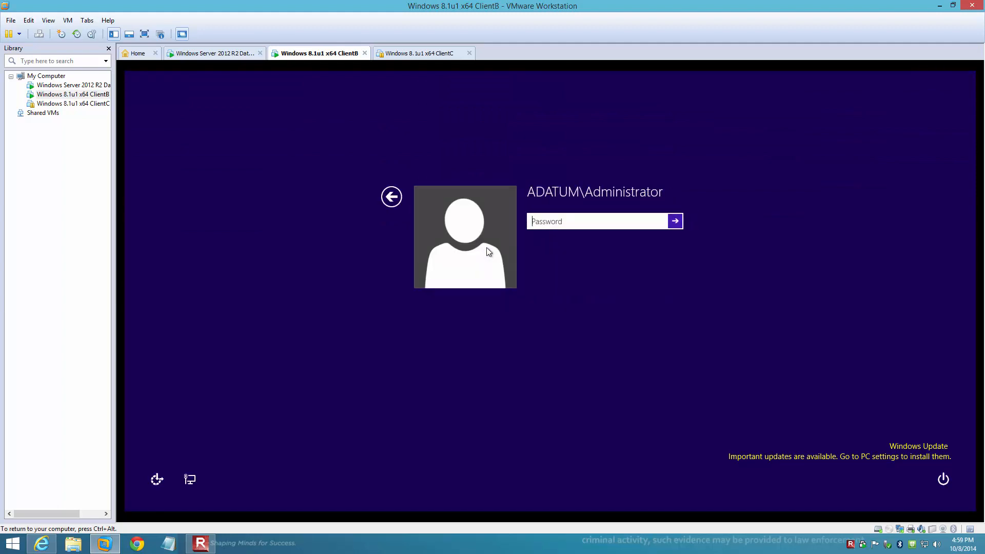
type("Pa$$w0rd")
key("Return")
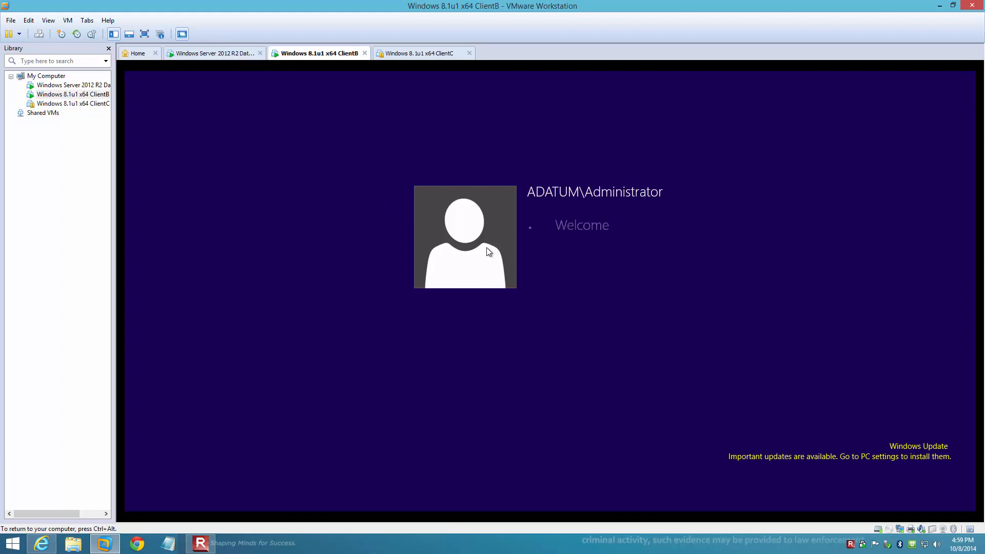
key("Return")
type("Pa$$w0rd")
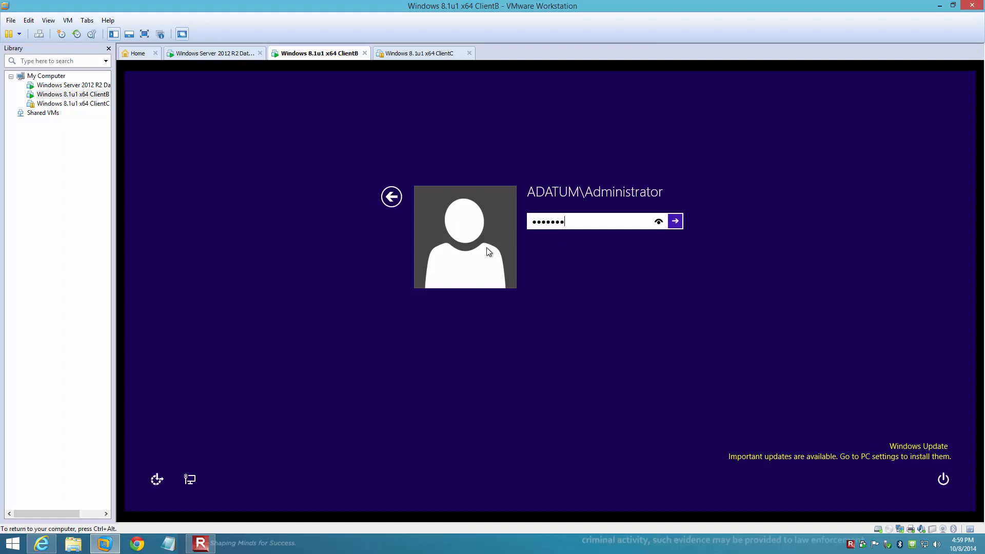
key("Return")
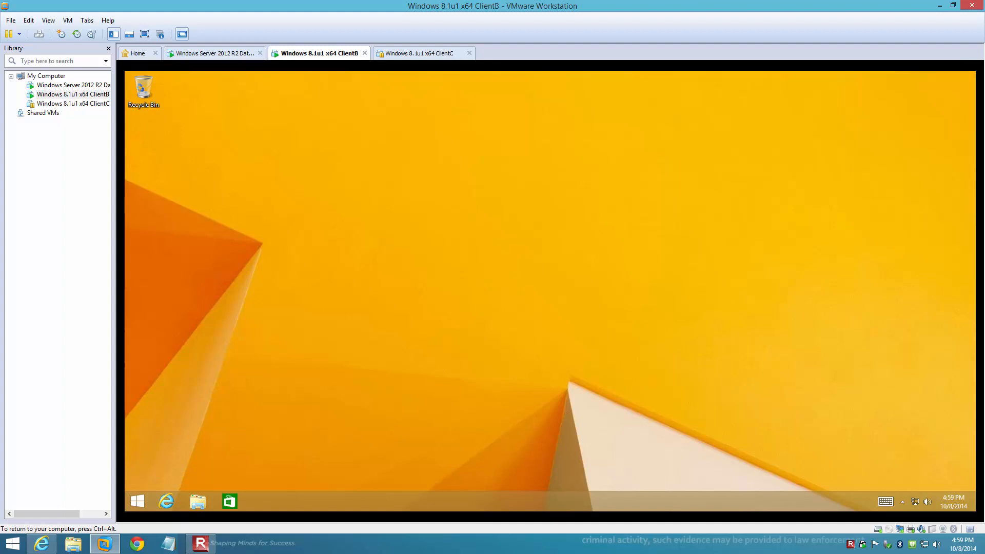
Open the adapter list from the tray's Network and Sharing Center, showing Ethernet0 and vEthernet
right_click(914, 502)
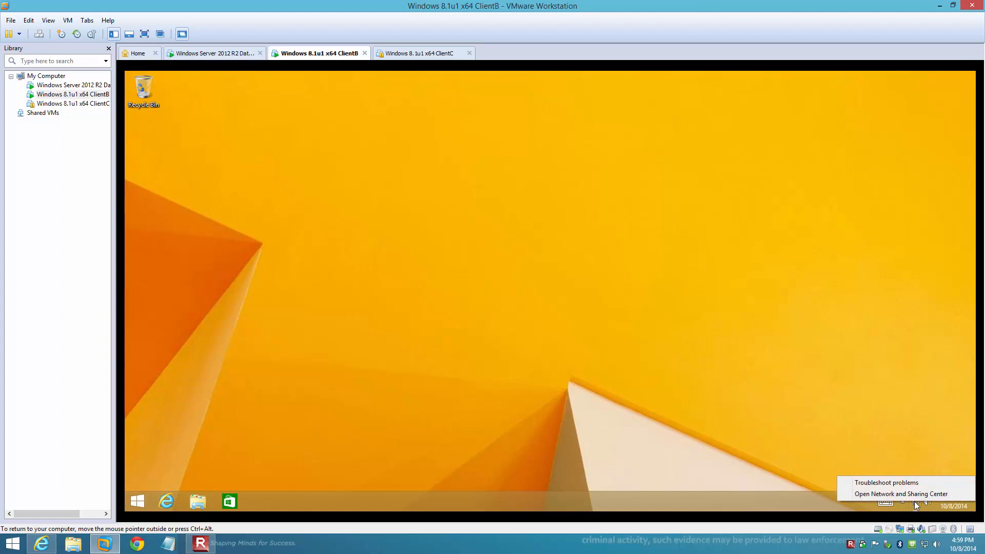
left_click(852, 494)
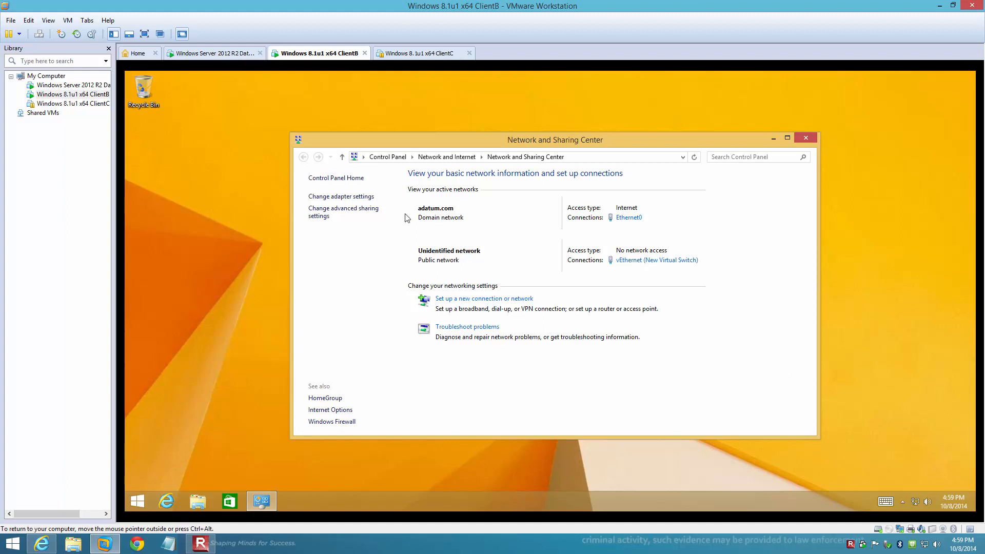
left_click(357, 200)
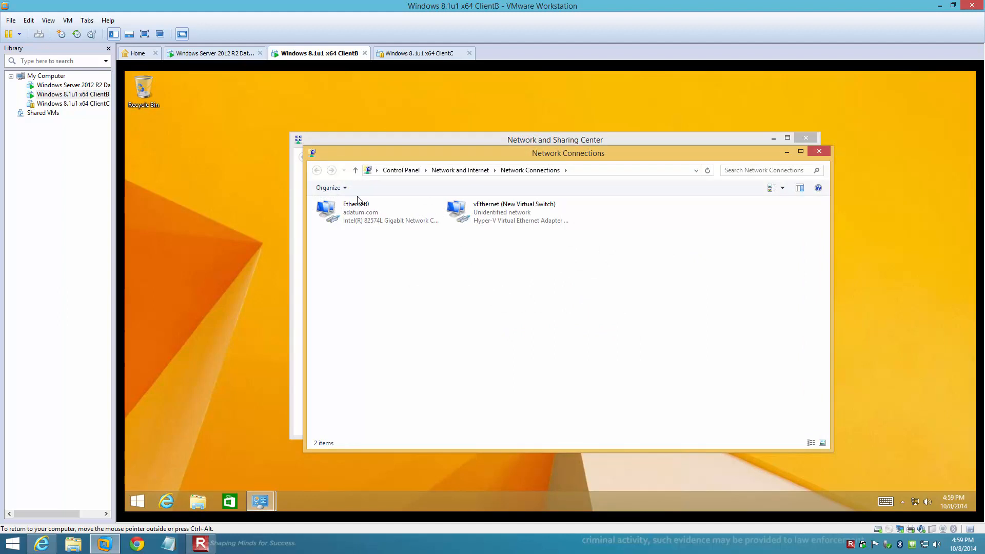
Disable the Ethernet0 adapter and then enable it again
left_click(366, 222)
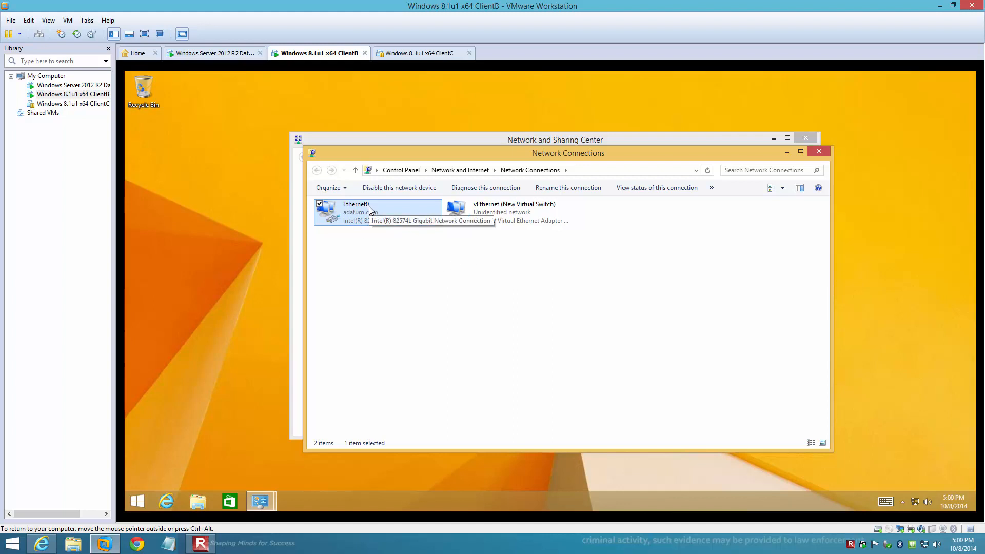
right_click(368, 206)
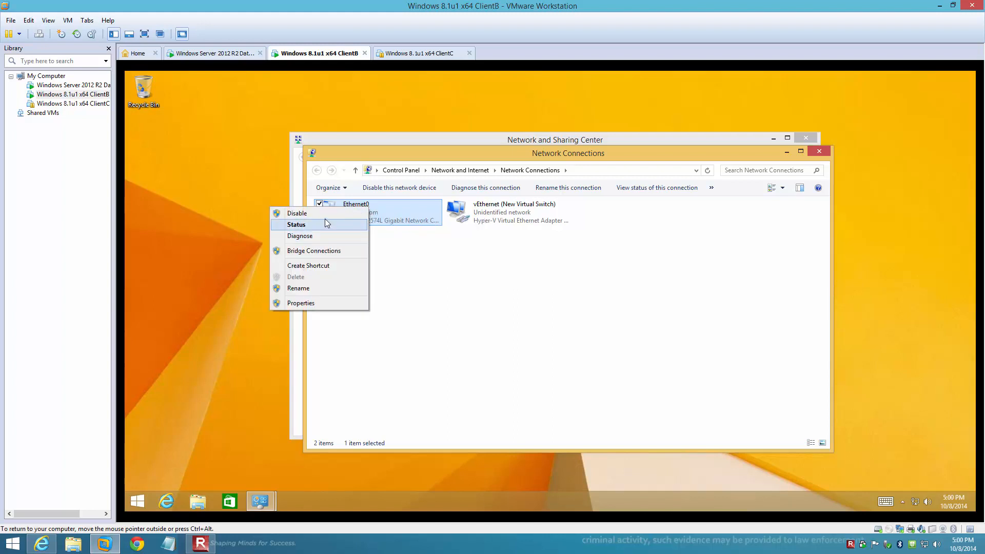
left_click(324, 217)
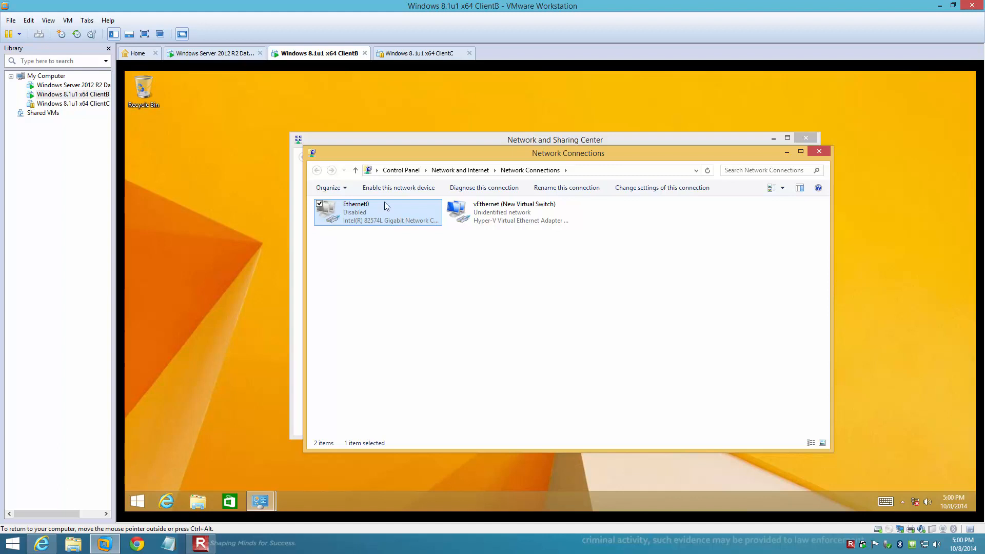
left_click(368, 188)
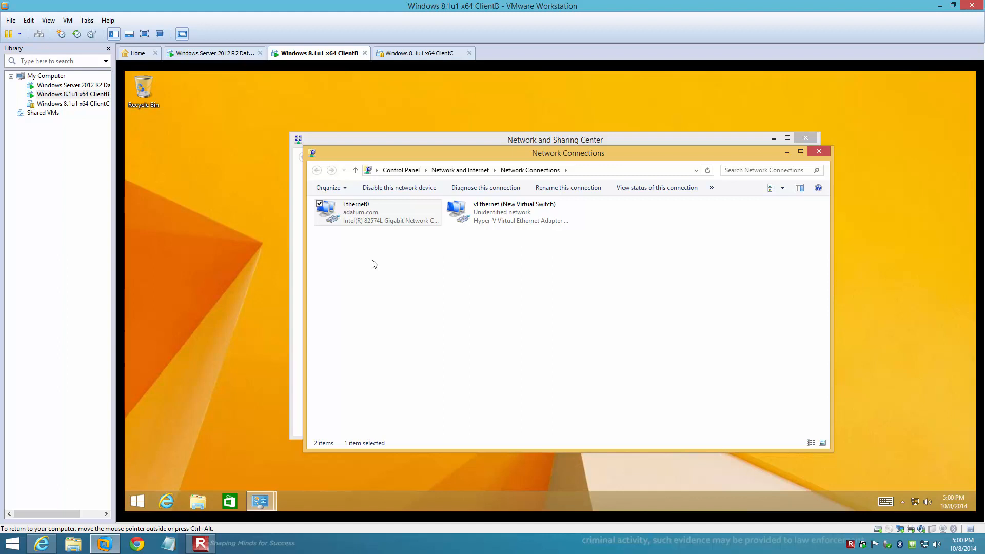
Open Ethernet0 Properties, then the Intel(R) 82574L Gigabit Network Connection device configuration
right_click(360, 216)
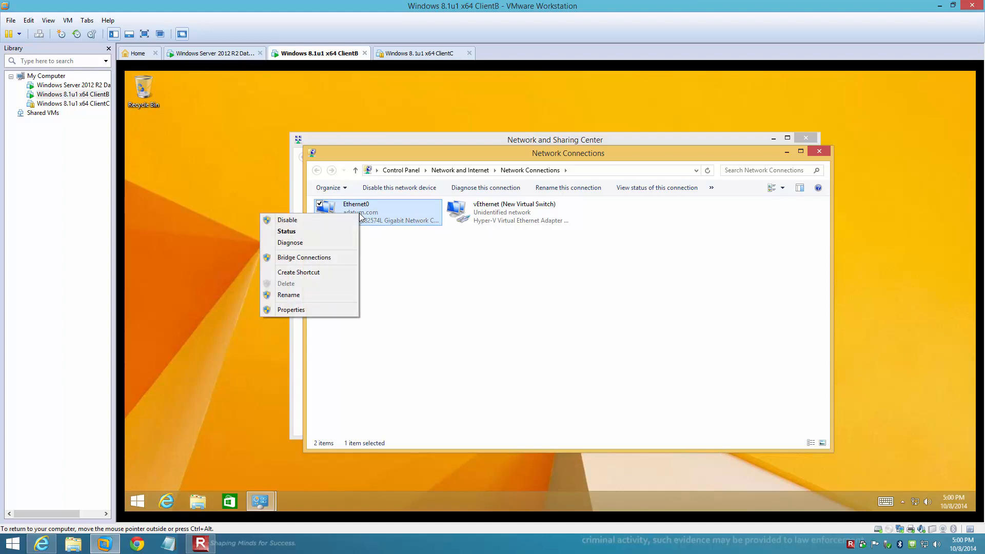
left_click(303, 309)
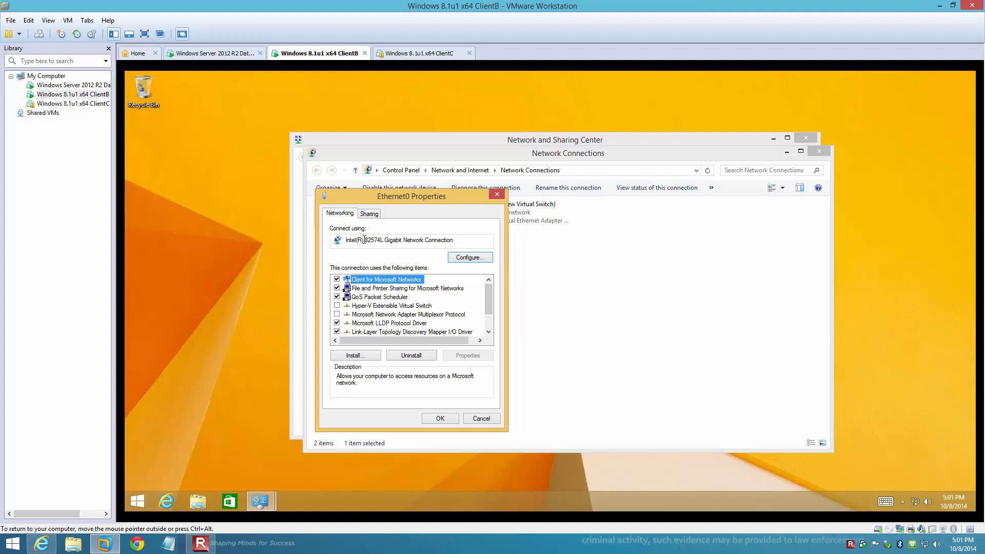
left_click(480, 260)
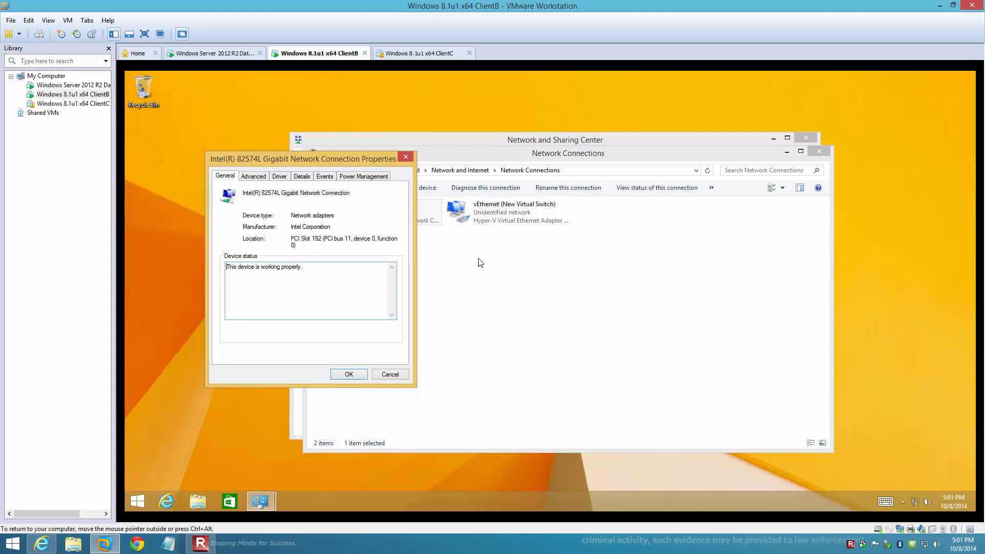
Show the adapter's Advanced properties and inspect Jumbo Packet, which is Disabled
left_click(251, 177)
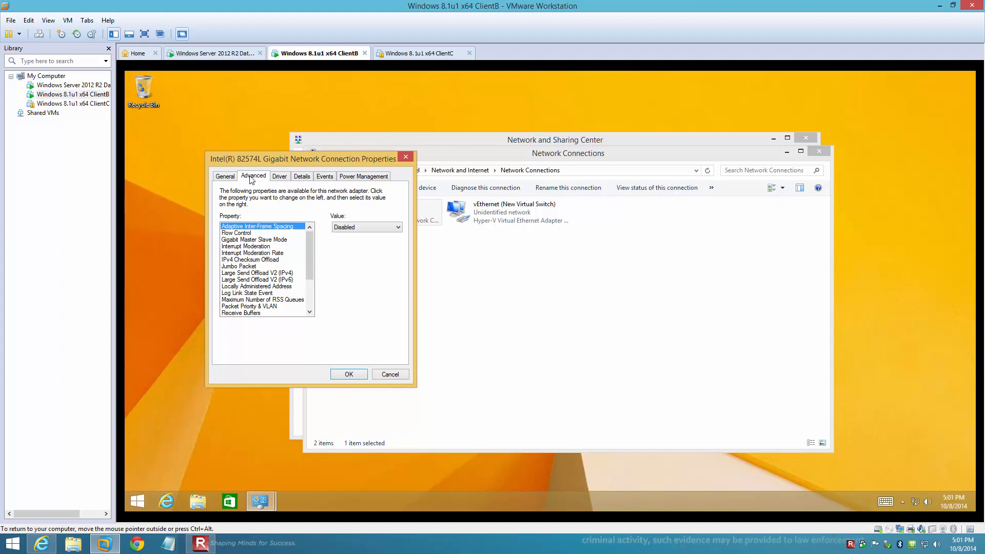
left_click(248, 267)
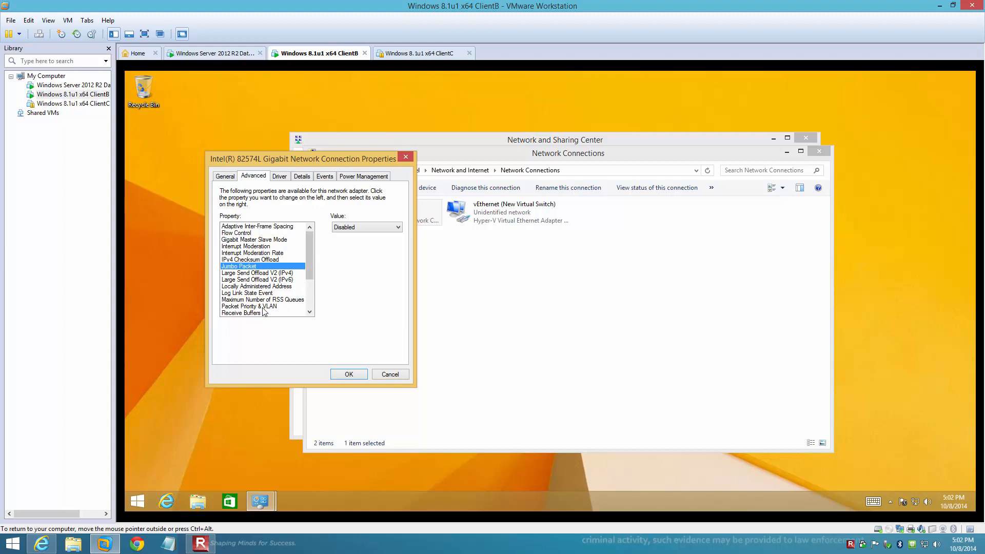
Inspect Receive Buffers (256) and Transmit Buffers (512), selecting the Transmit Buffers value
left_click(242, 313)
left_click_drag(309, 264, 310, 295)
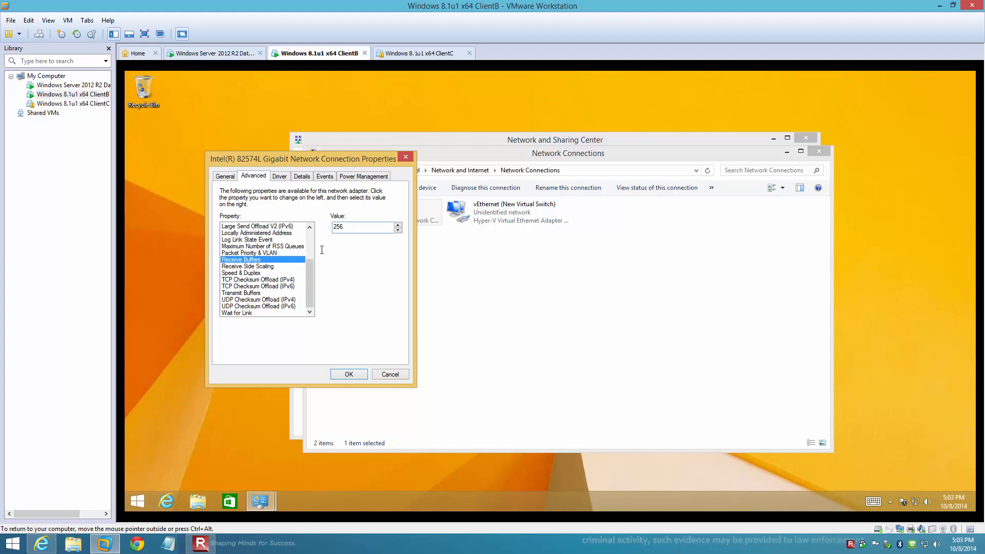
left_click(230, 294)
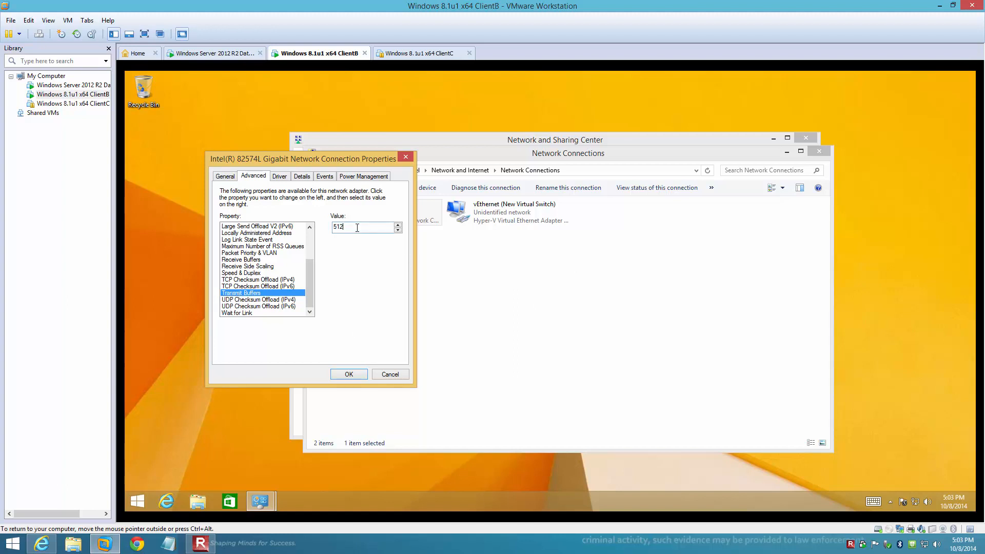
double_click(334, 228)
Try Transmit Buffers of 2, dismiss the range error, then apply 80 instead
type("2")
left_click(357, 376)
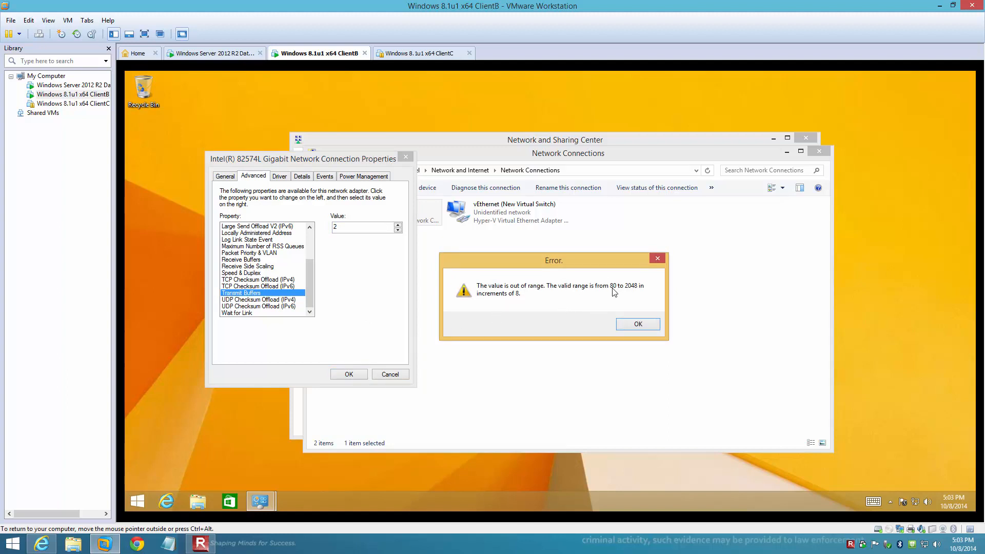
left_click(639, 325)
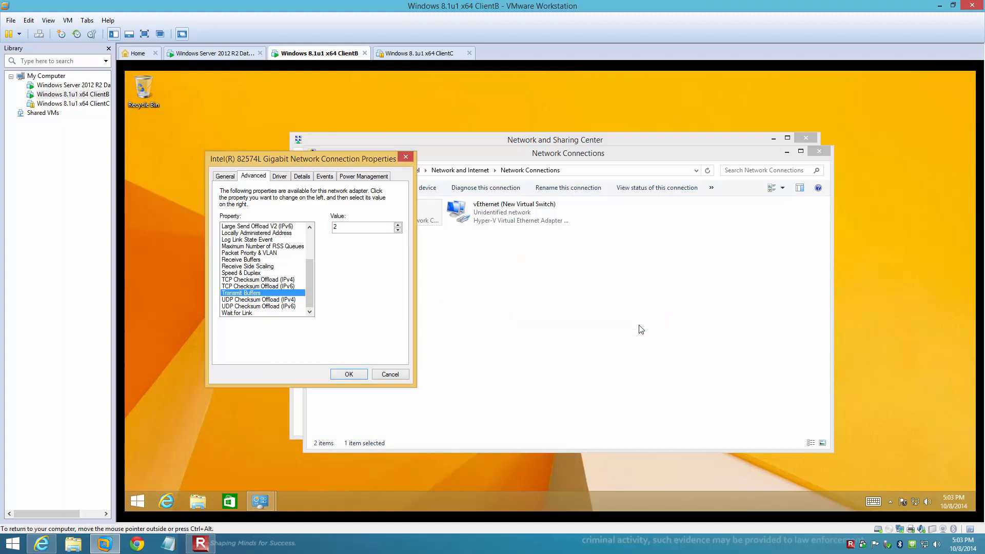
double_click(342, 228)
type("80")
left_click(350, 375)
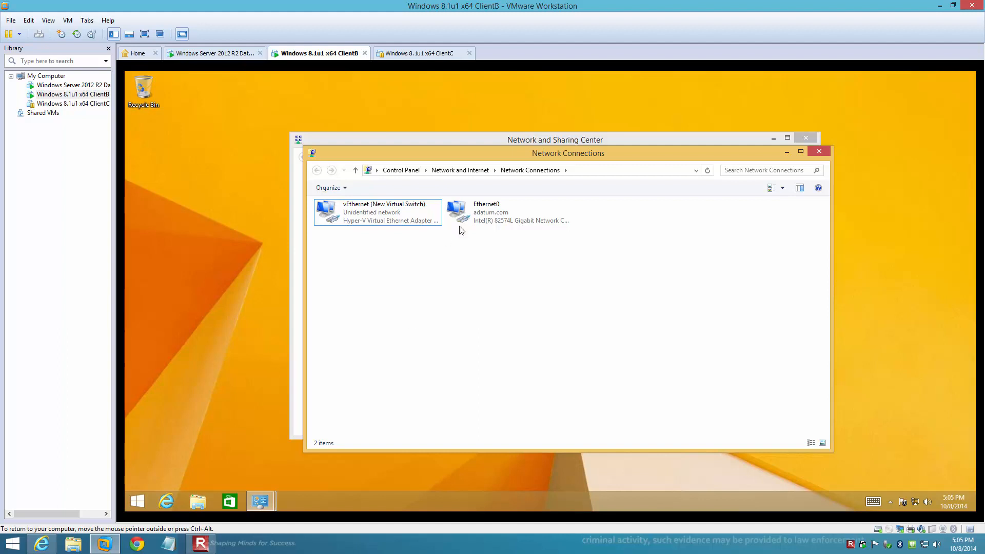
right_click(469, 213)
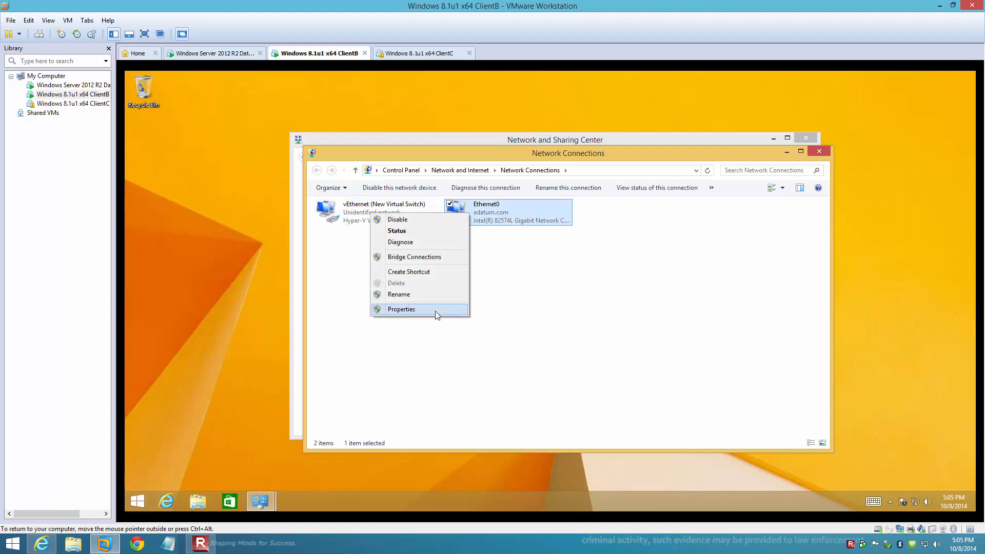
left_click(436, 311)
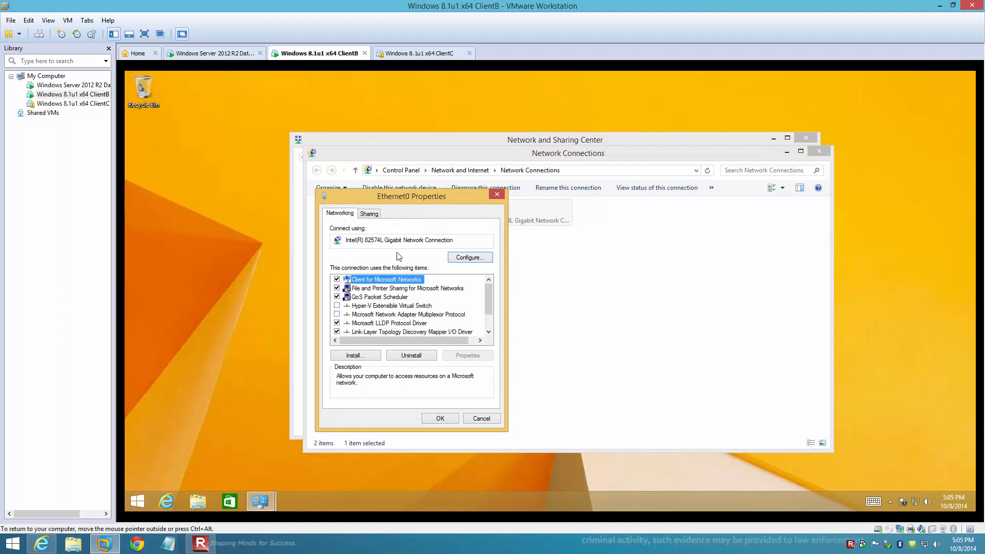
left_click(467, 258)
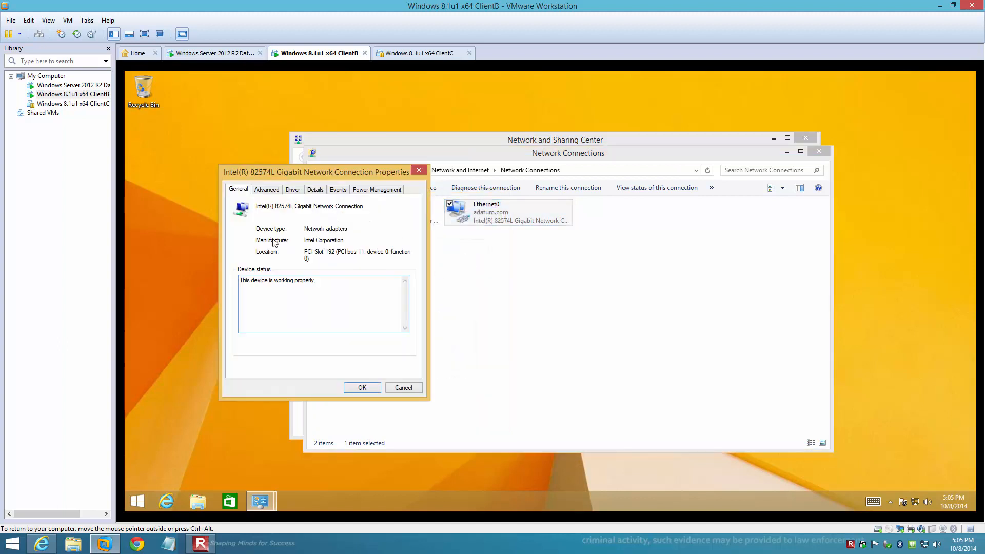
left_click(268, 191)
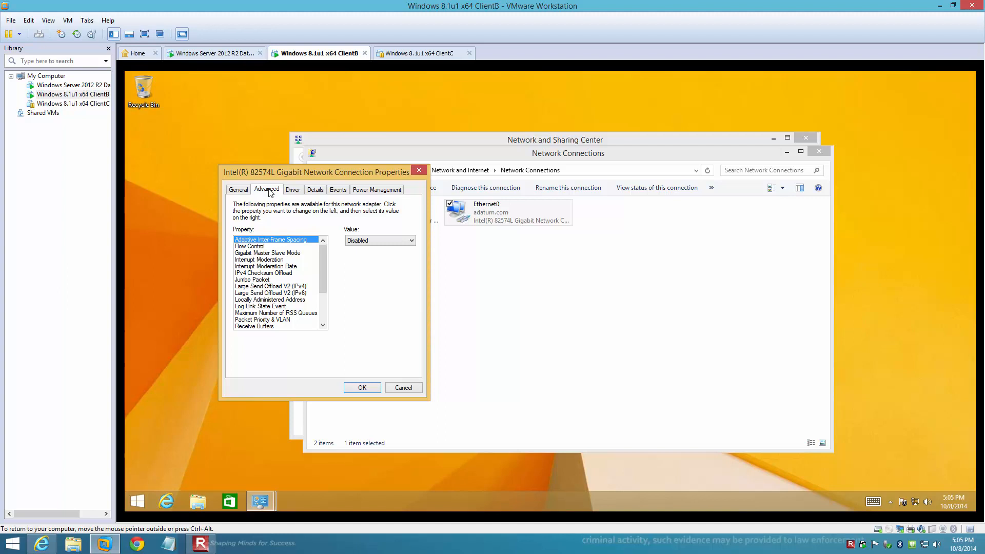
scroll(321, 308, "down", 3)
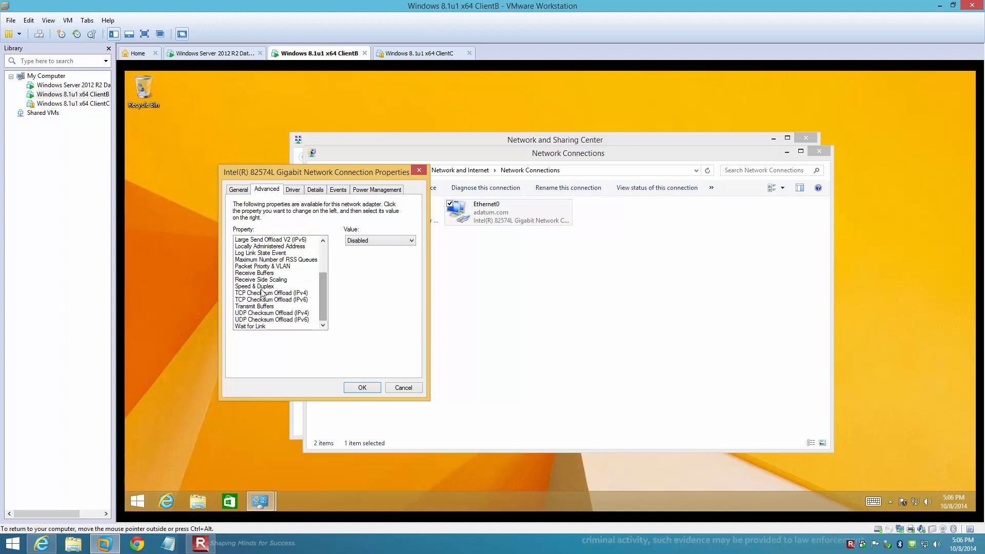
left_click(254, 287)
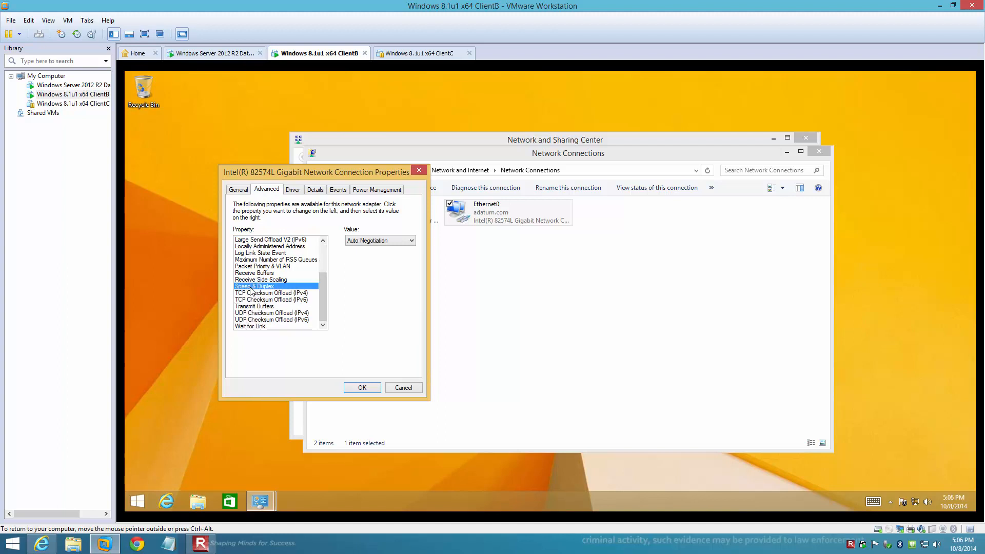
left_click(362, 241)
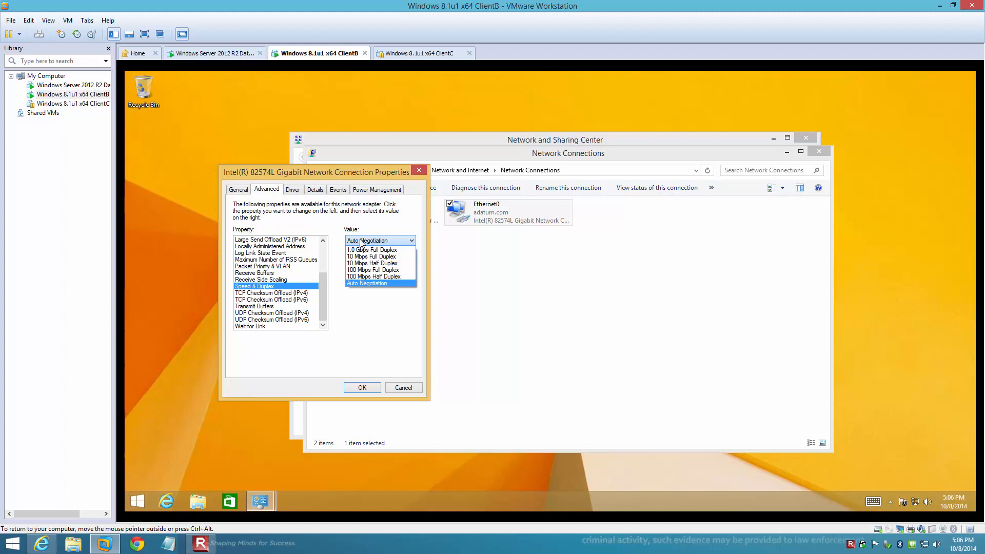
left_click(360, 243)
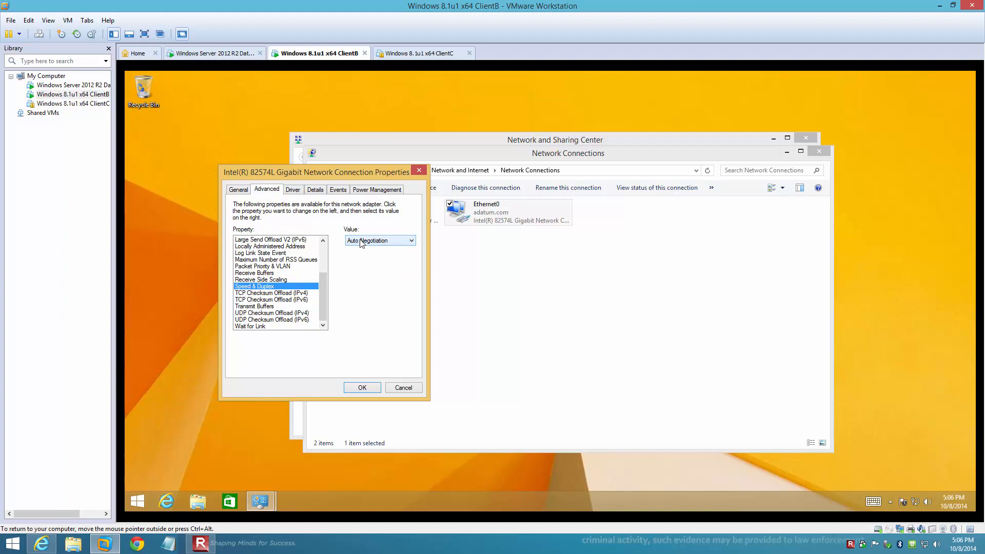
Cancel the adapter properties and close the Network Connections window
left_click(403, 389)
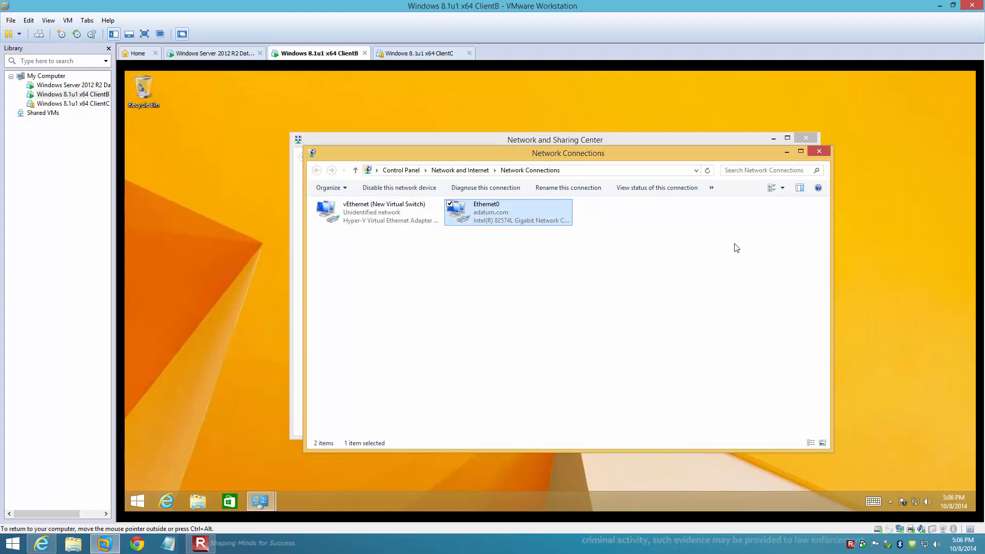
left_click(825, 152)
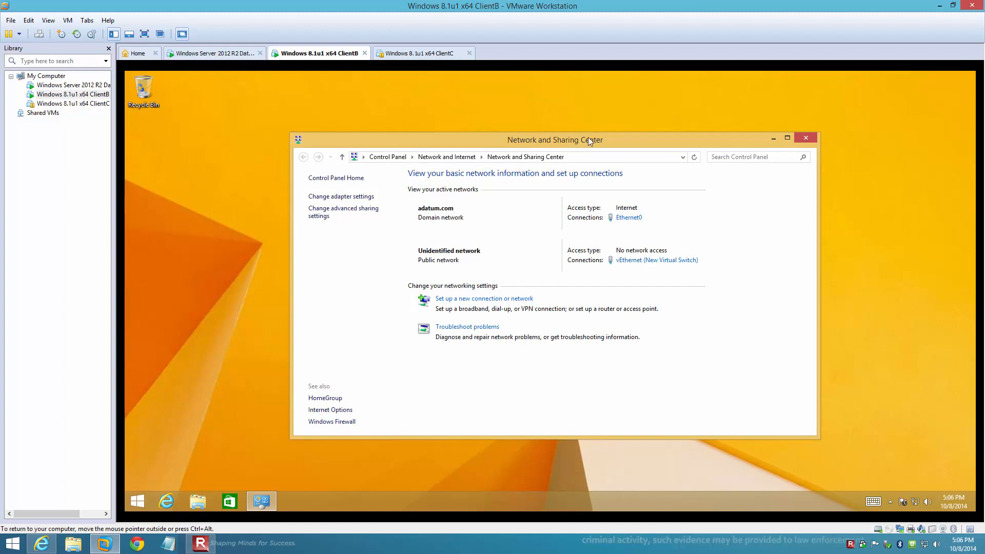
Open Change advanced sharing settings, scroll through the profiles, and expand the Domain profile
left_click(315, 212)
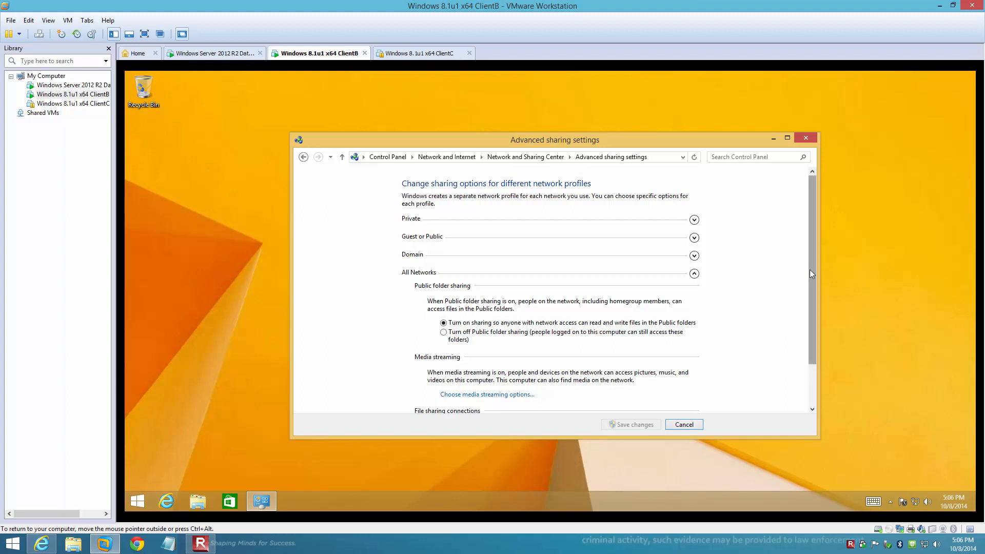
left_click_drag(810, 270, 827, 343)
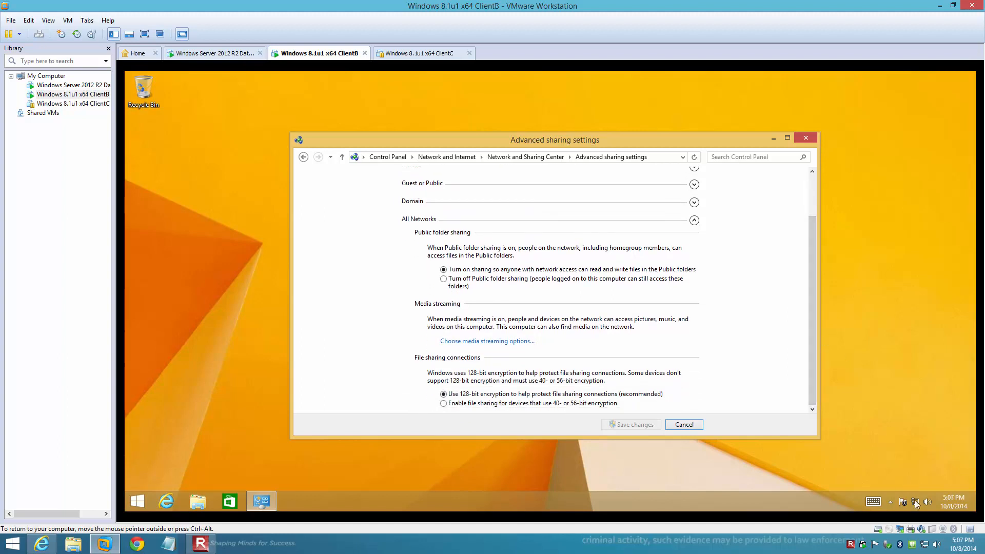
mouse_move(915, 500)
left_click_drag(816, 337, 817, 280)
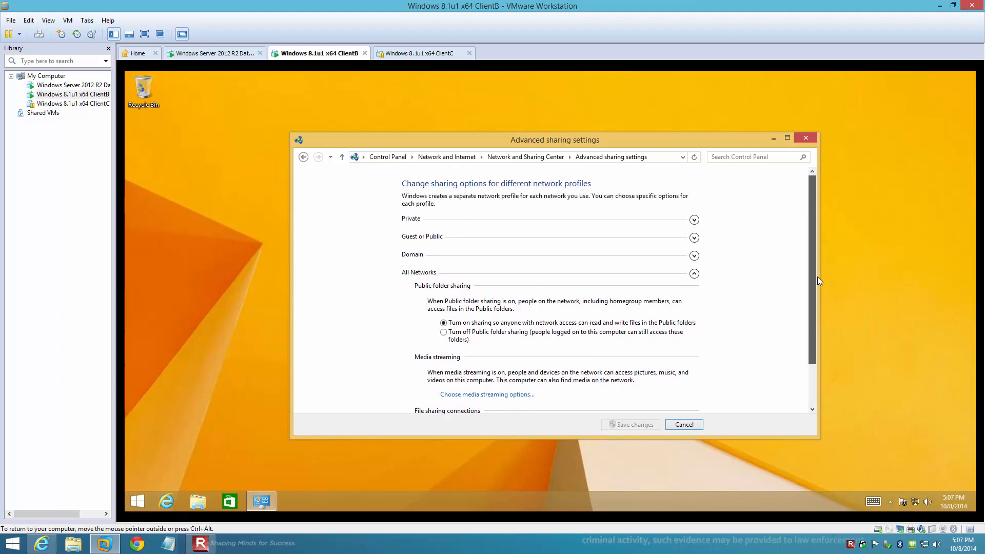
left_click(695, 256)
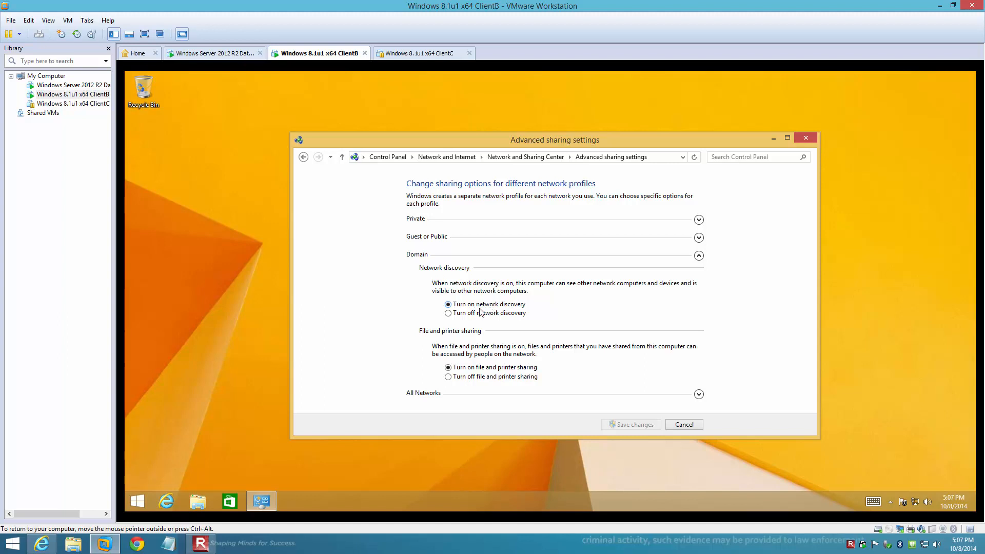
Expand the Private profile and scroll through its network discovery and file sharing options
left_click(699, 220)
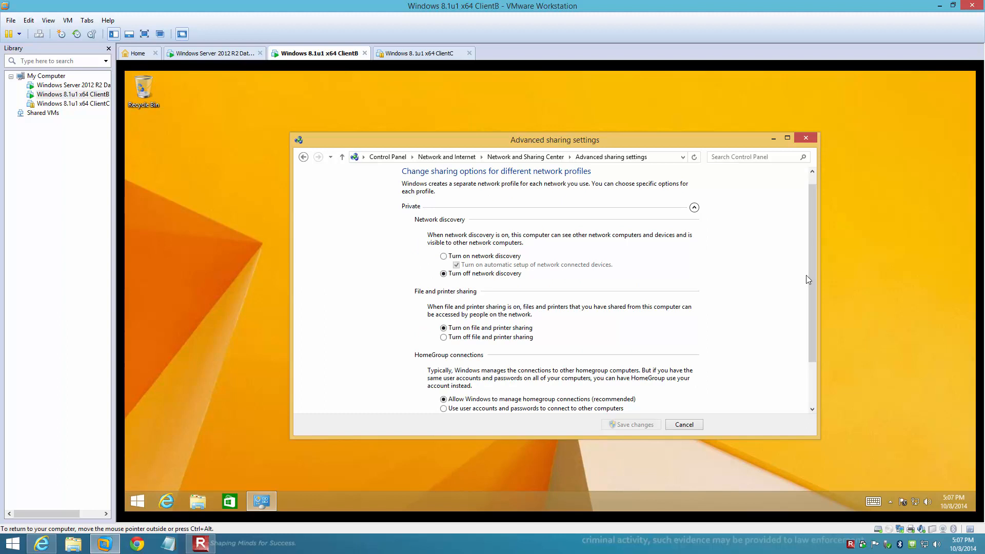
scroll(812, 287, "down", 1)
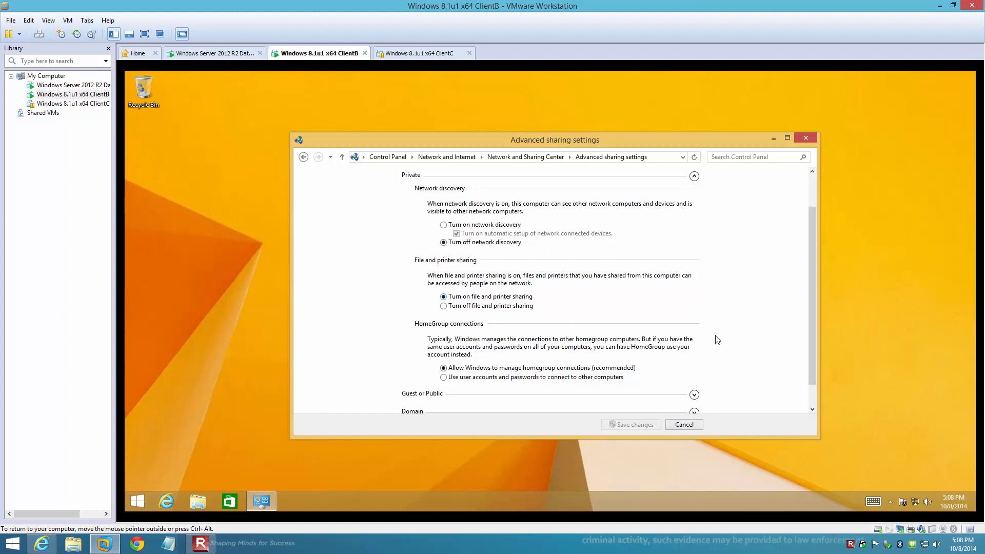
scroll(815, 370, "down", 1)
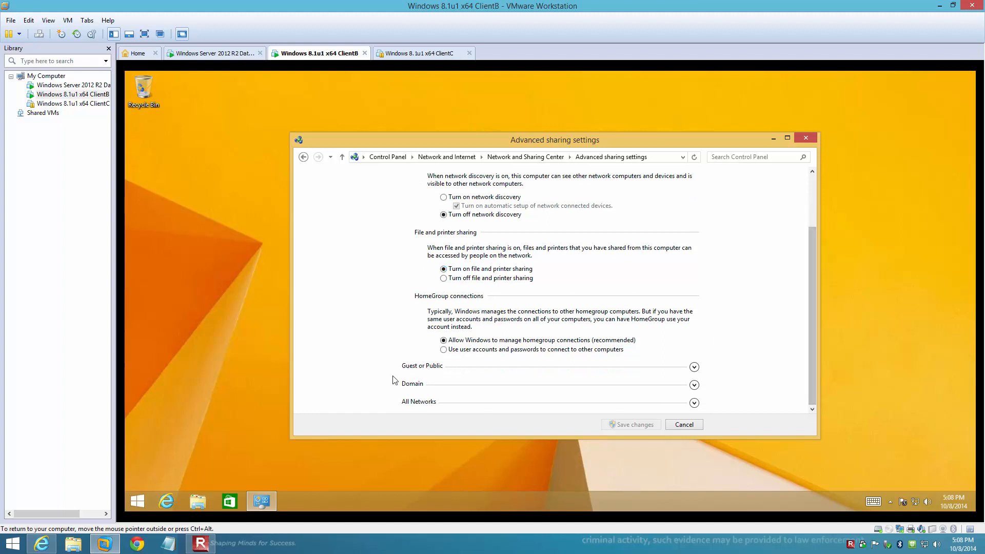
Expand the Guest or Public and All Networks profiles to show public folder sharing and 128-bit encryption
left_click(694, 368)
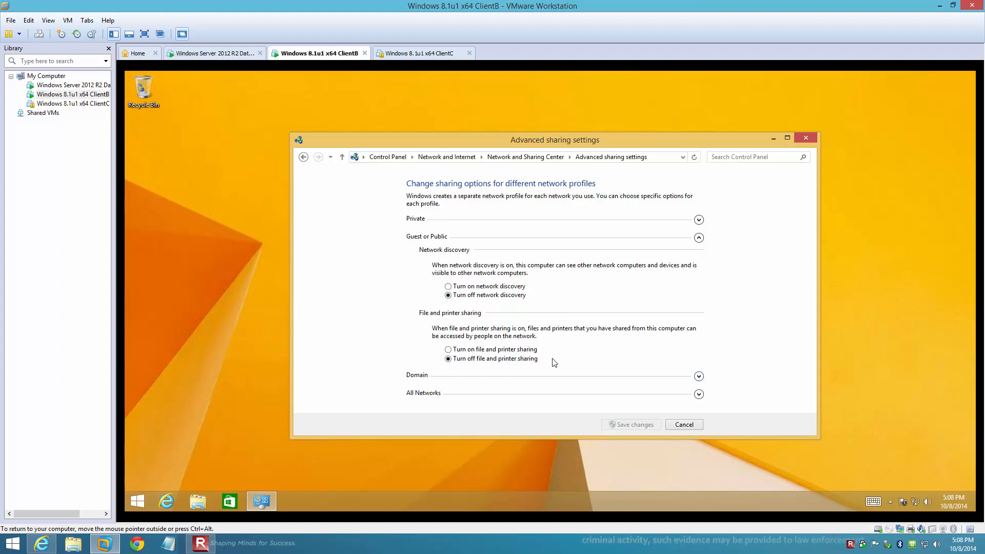
left_click(699, 395)
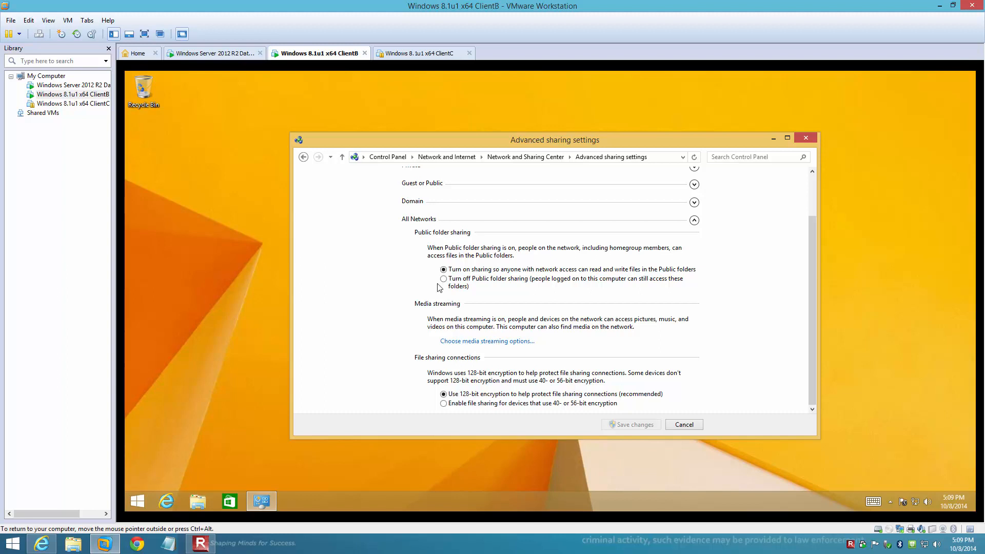
Close Advanced sharing settings on ClientB and release keyboard and mouse with Ctrl+Alt
left_click(807, 137)
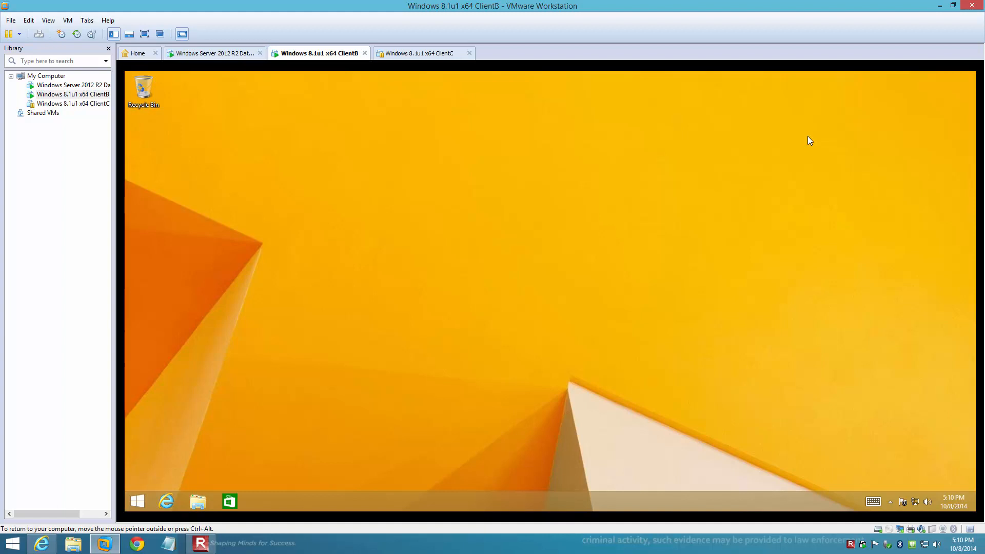
key("ctrl+alt")
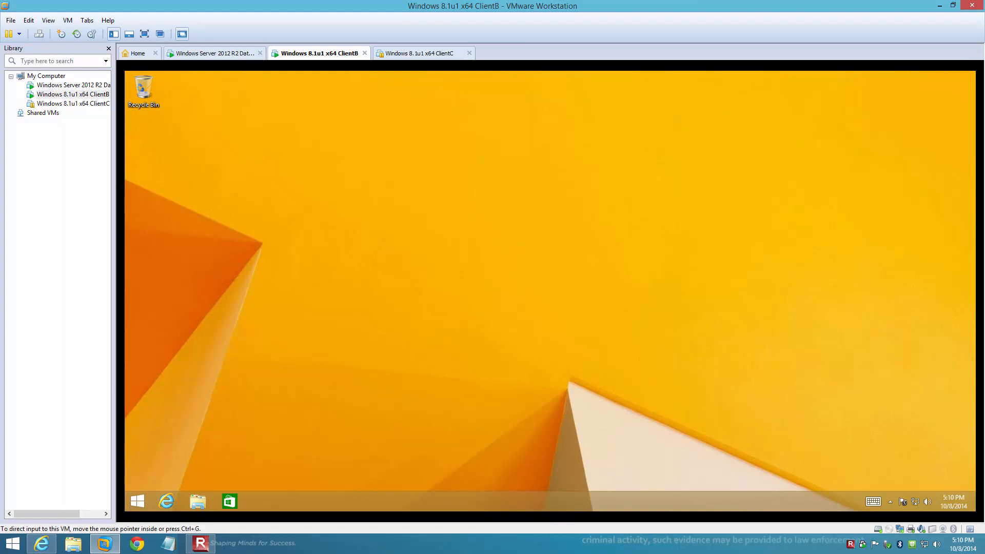